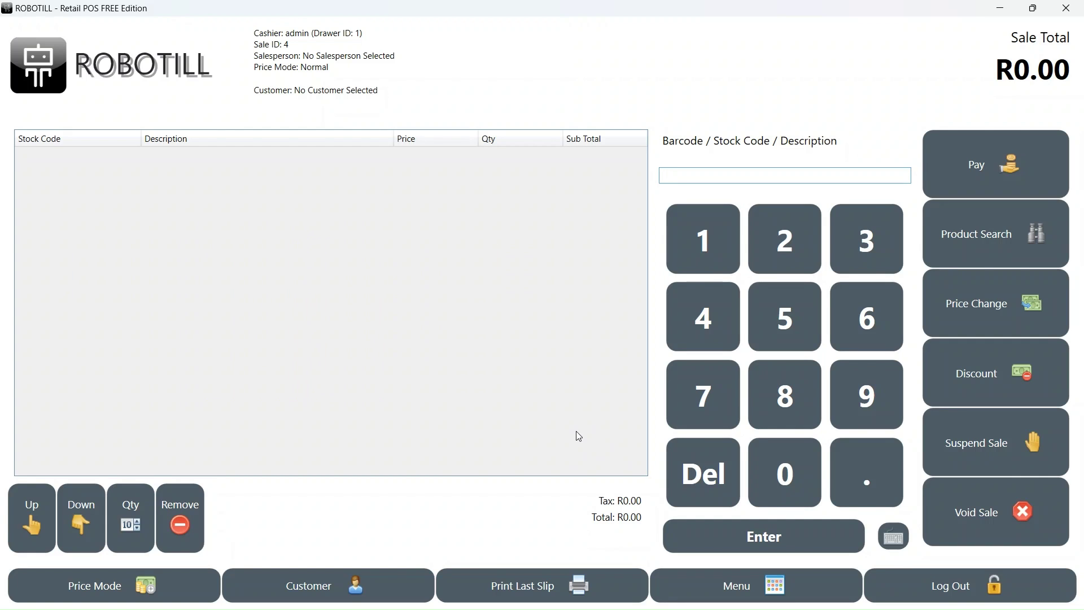
- Log out of the till and log back in as admin with the PIN
{"action": "left_click", "coordinate": [943, 600]}
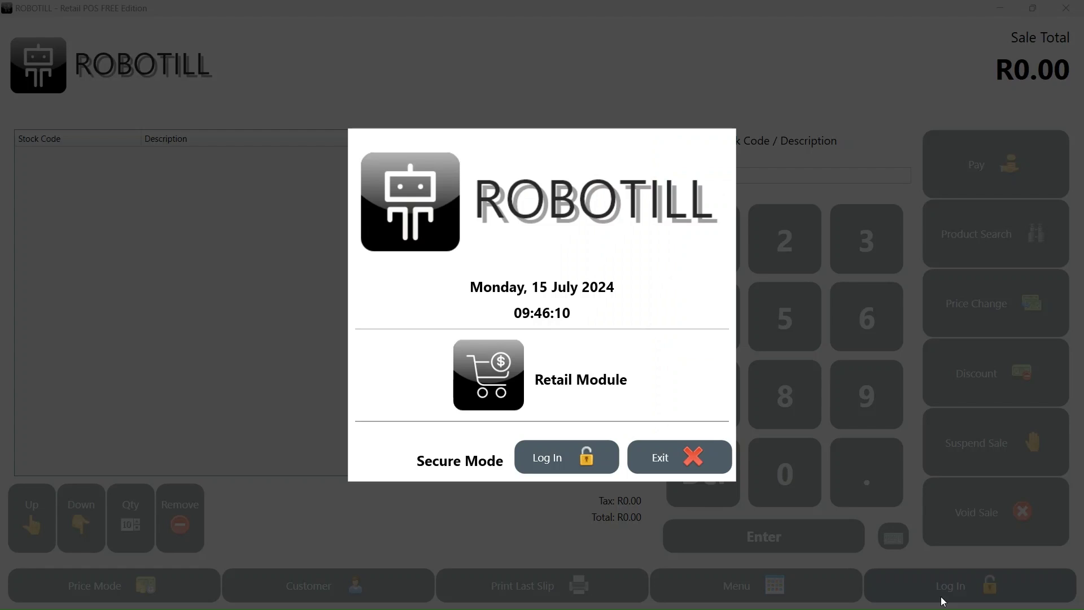
{"action": "left_click", "coordinate": [943, 599]}
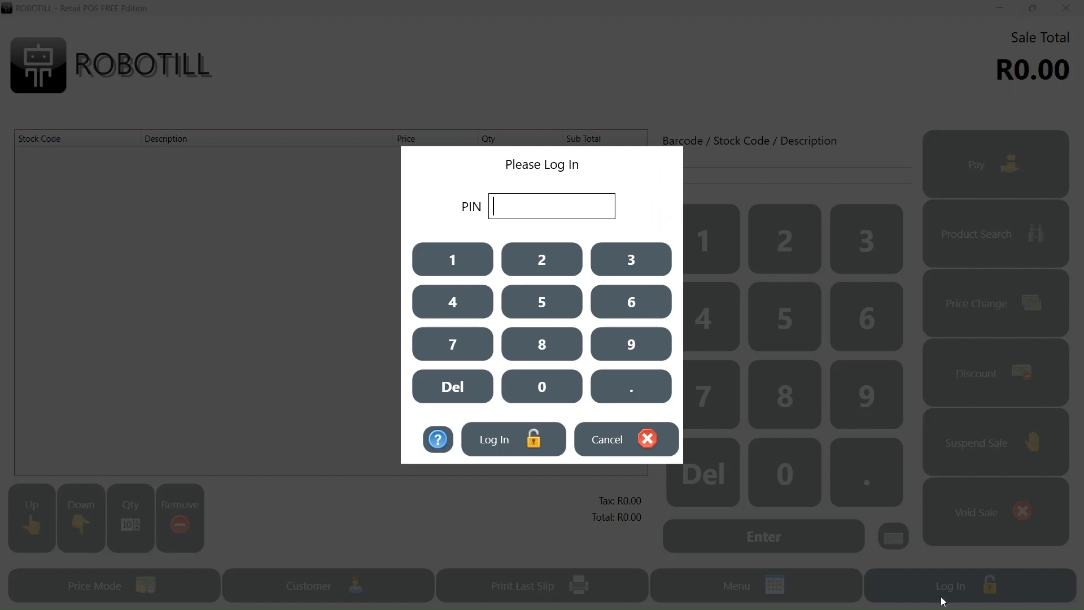
{"action": "type", "text": "123"}
{"action": "key", "text": "Return"}
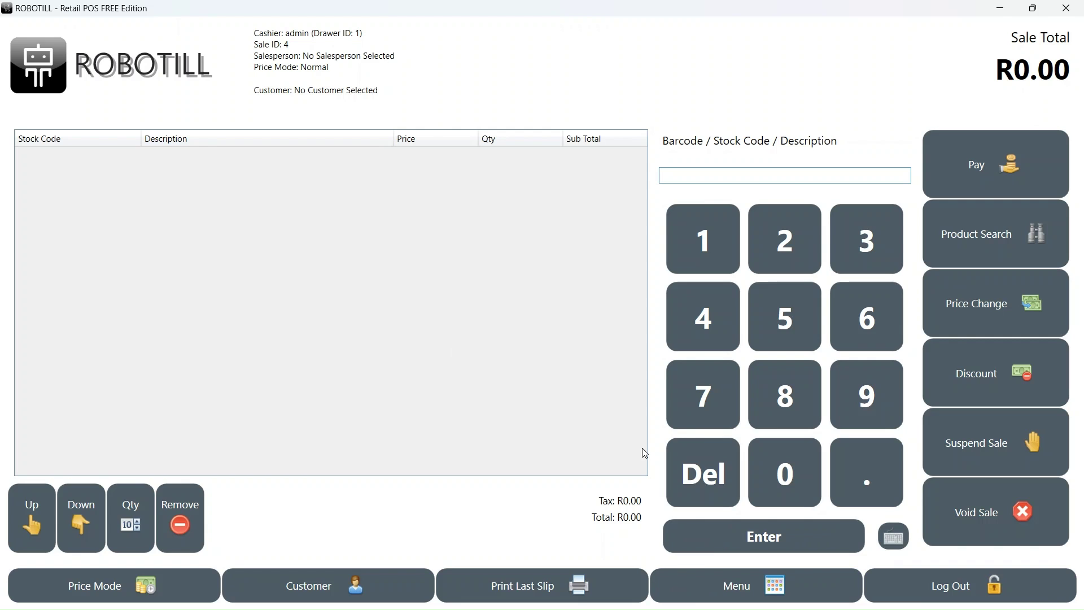
- Open the till Menu and choose Cash Up (Close Drawer) for drawer 1
{"action": "left_click", "coordinate": [709, 575]}
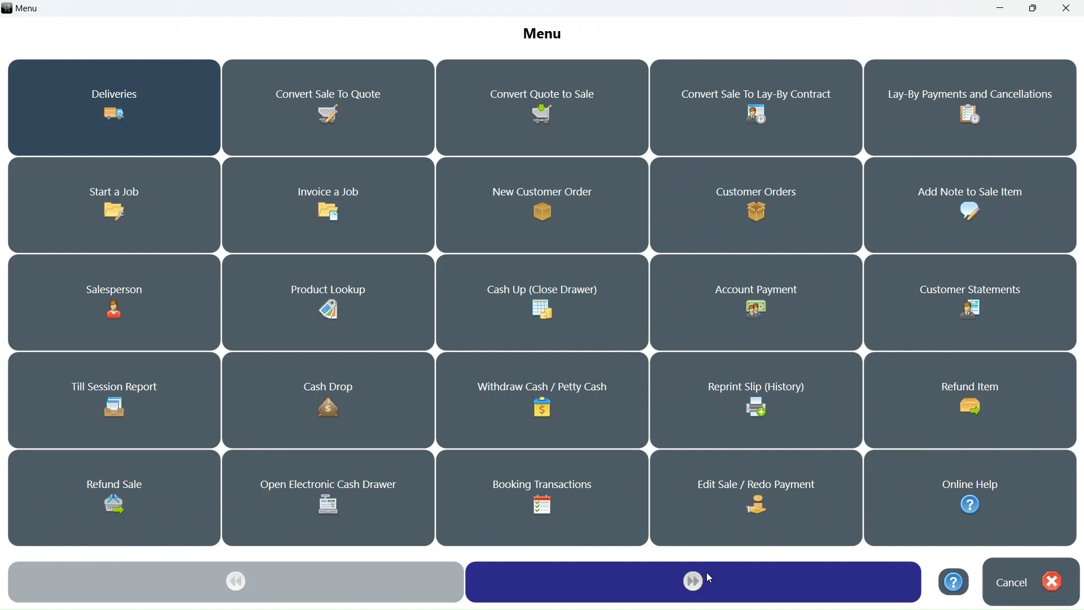
{"action": "left_click", "coordinate": [510, 295]}
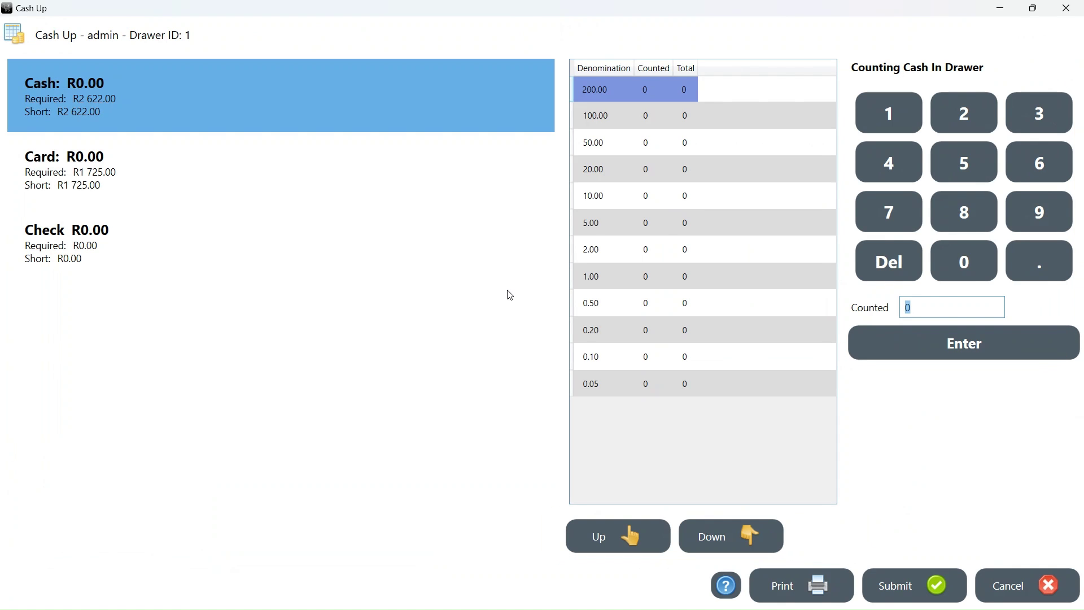
- Enter note counts: five R200, two R100, five R50 and six R20
{"action": "type", "text": "5"}
{"action": "key", "text": "Return"}
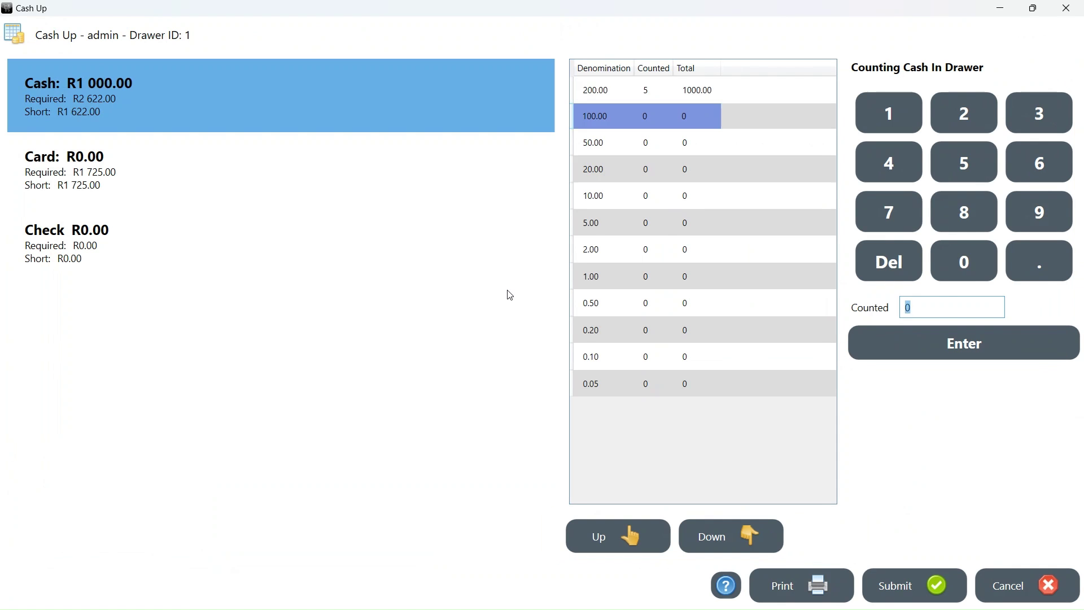
{"action": "type", "text": "2"}
{"action": "key", "text": "Return"}
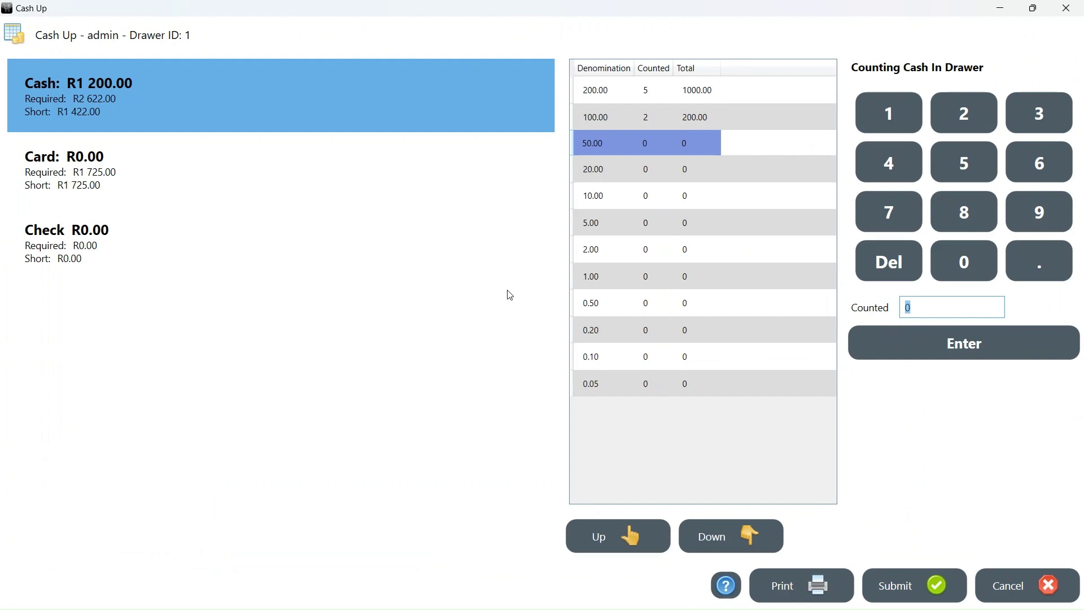
{"action": "type", "text": "5"}
{"action": "key", "text": "Return"}
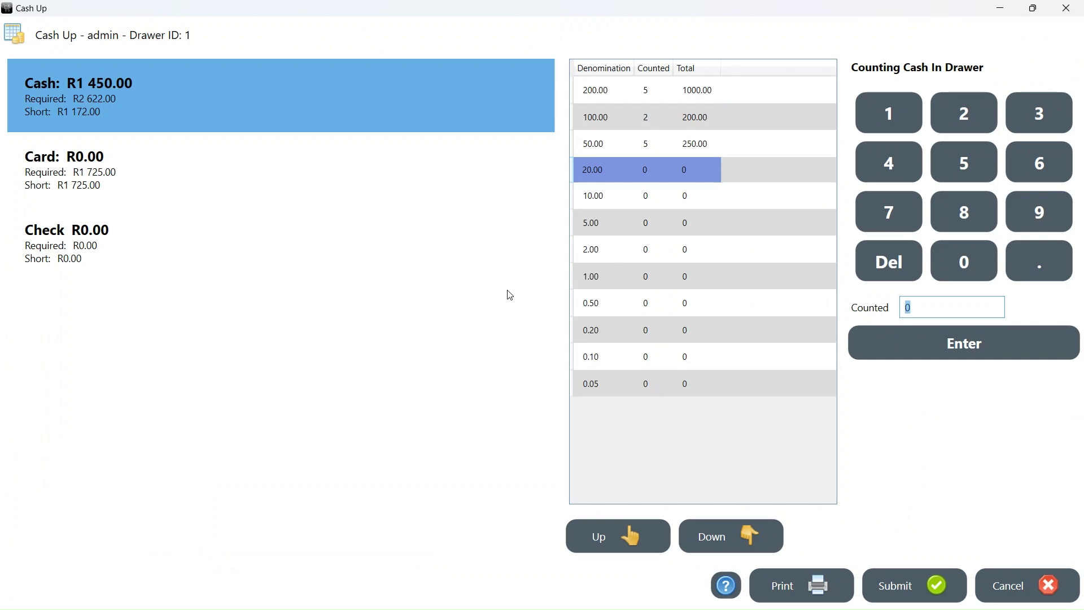
{"action": "type", "text": "6"}
{"action": "key", "text": "Return"}
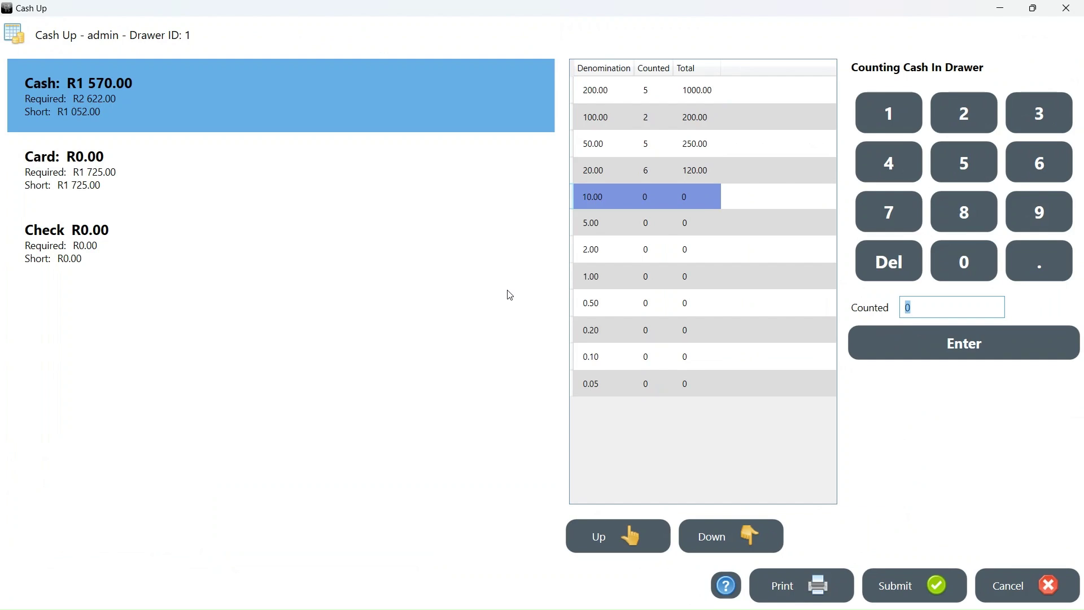
- Enter twelve R10 notes, five R5 coins and eight R2 coins, totalling R1 731.00
{"action": "type", "text": "12"}
{"action": "key", "text": "Return"}
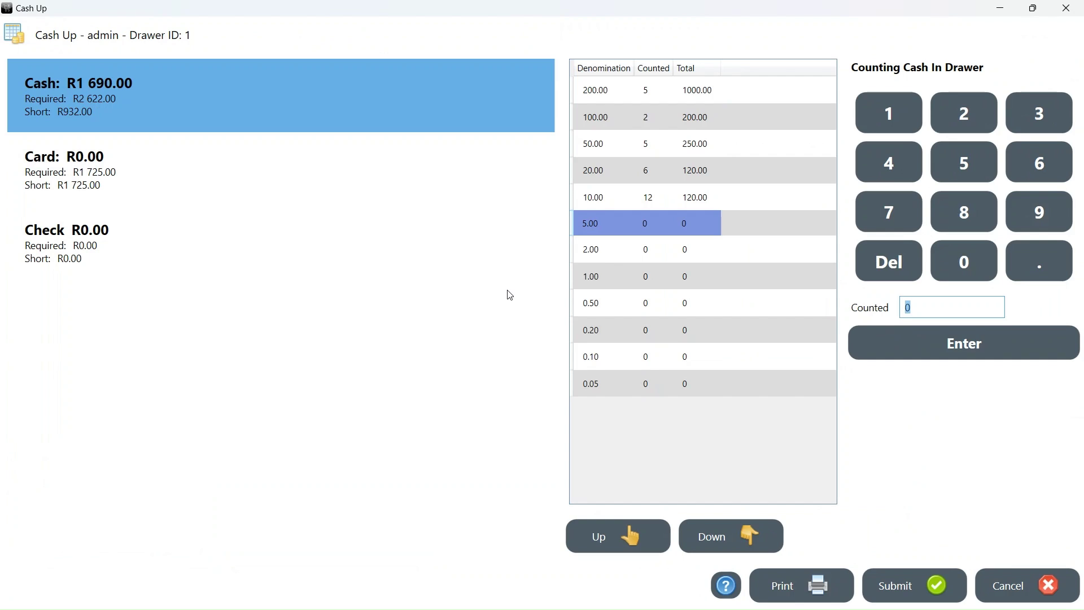
{"action": "type", "text": "5"}
{"action": "key", "text": "Return"}
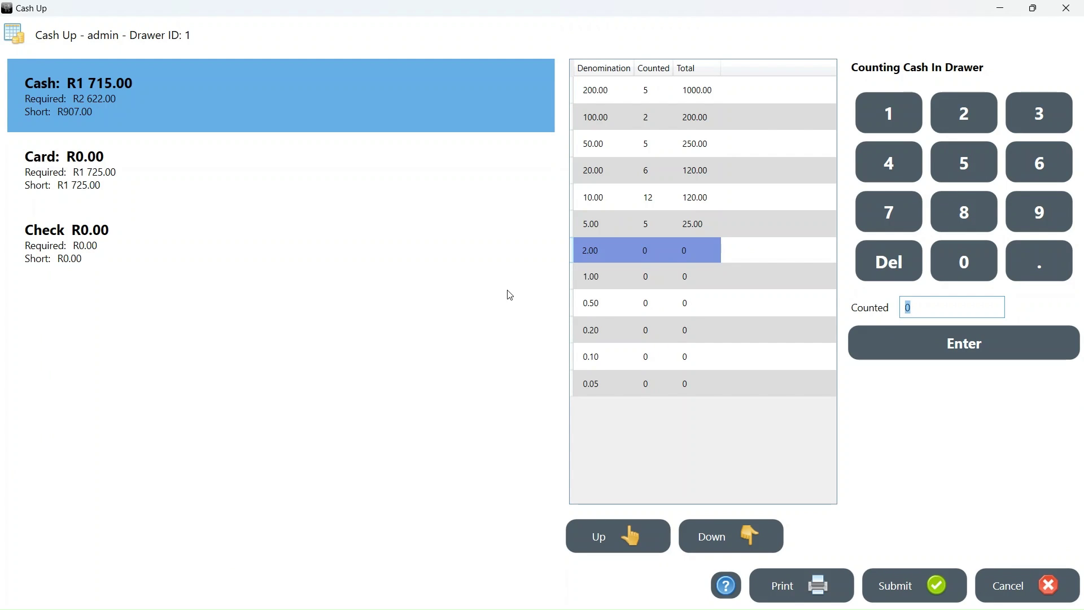
{"action": "type", "text": "8"}
{"action": "key", "text": "Return"}
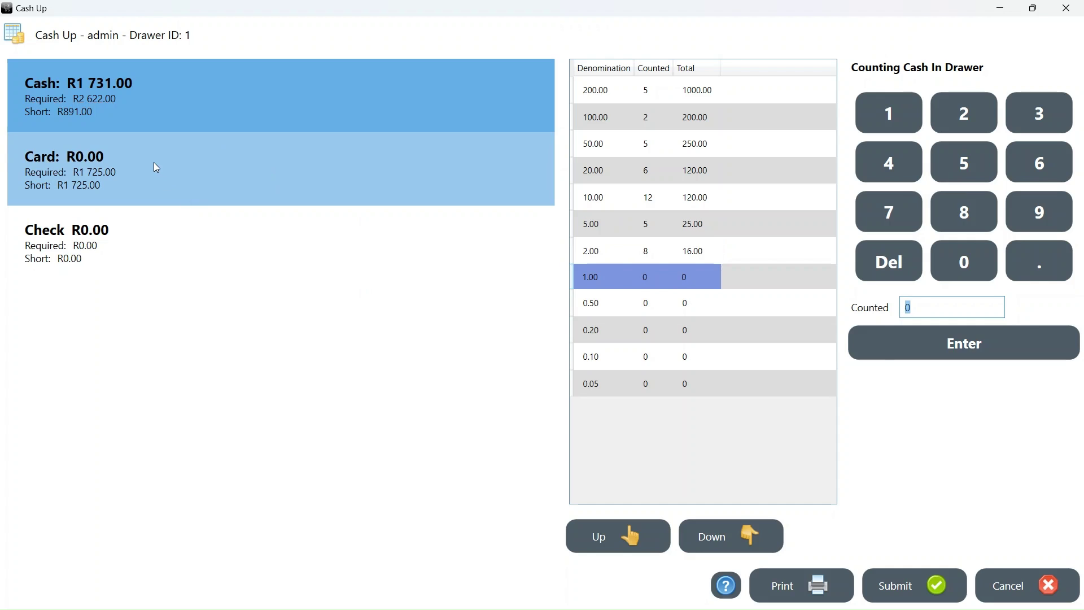
- Record a R1 752.00 card payment total on the Card row
{"action": "left_click", "coordinate": [154, 163]}
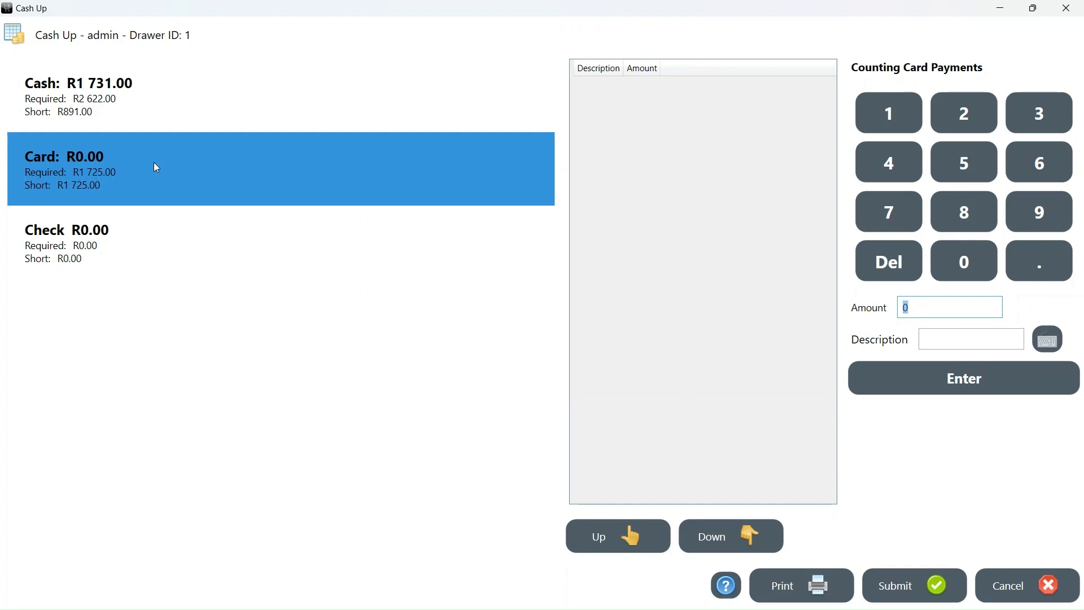
{"action": "type", "text": "1752"}
{"action": "key", "text": "Return"}
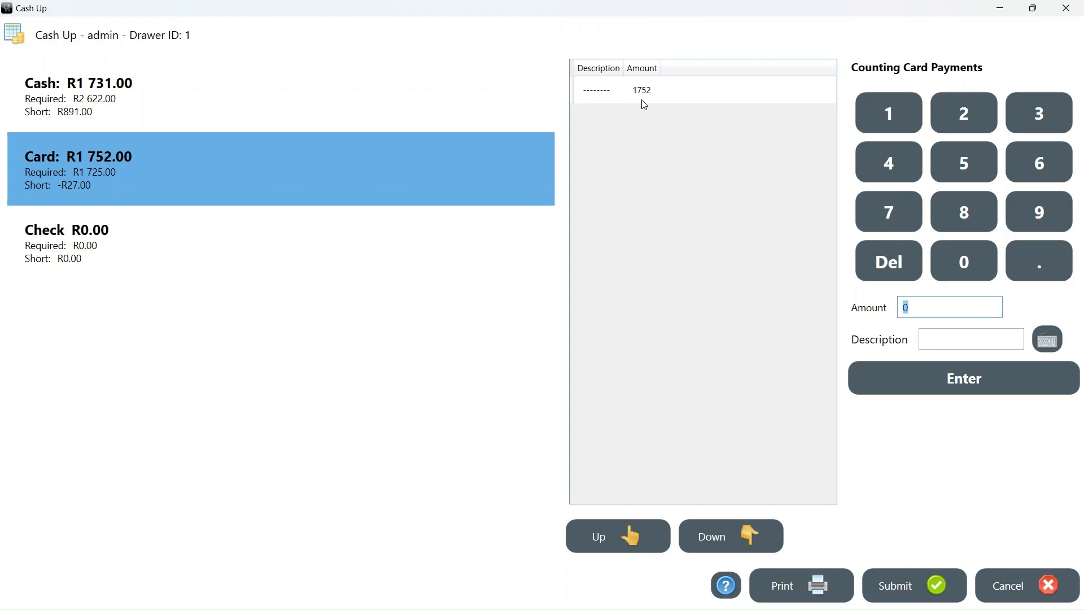
- Submit the cash-up and acknowledge the drawer-closed confirmation
{"action": "left_click", "coordinate": [912, 592]}
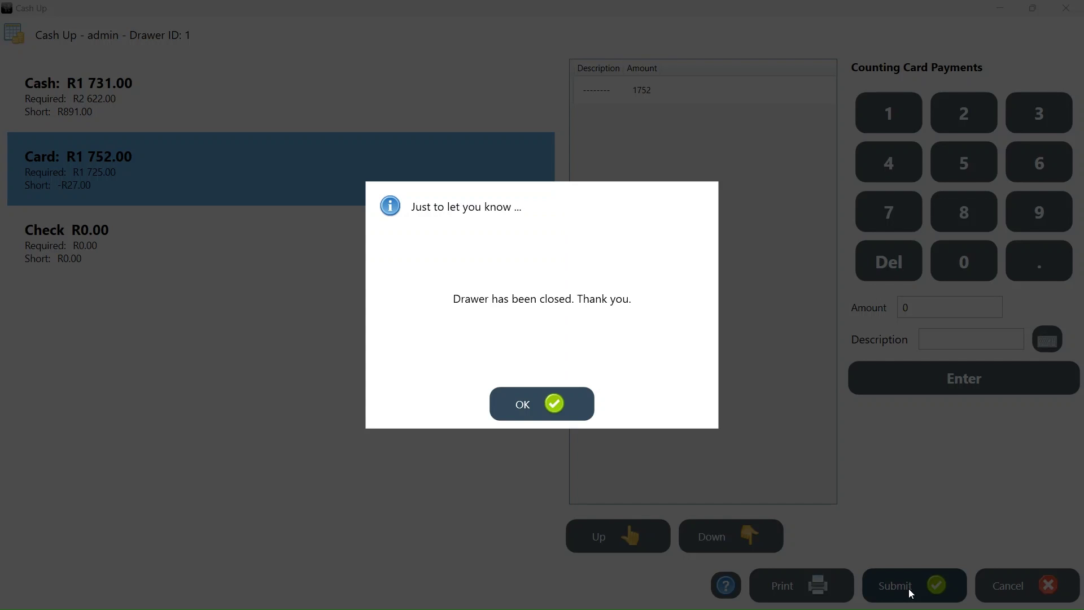
{"action": "left_click", "coordinate": [567, 416]}
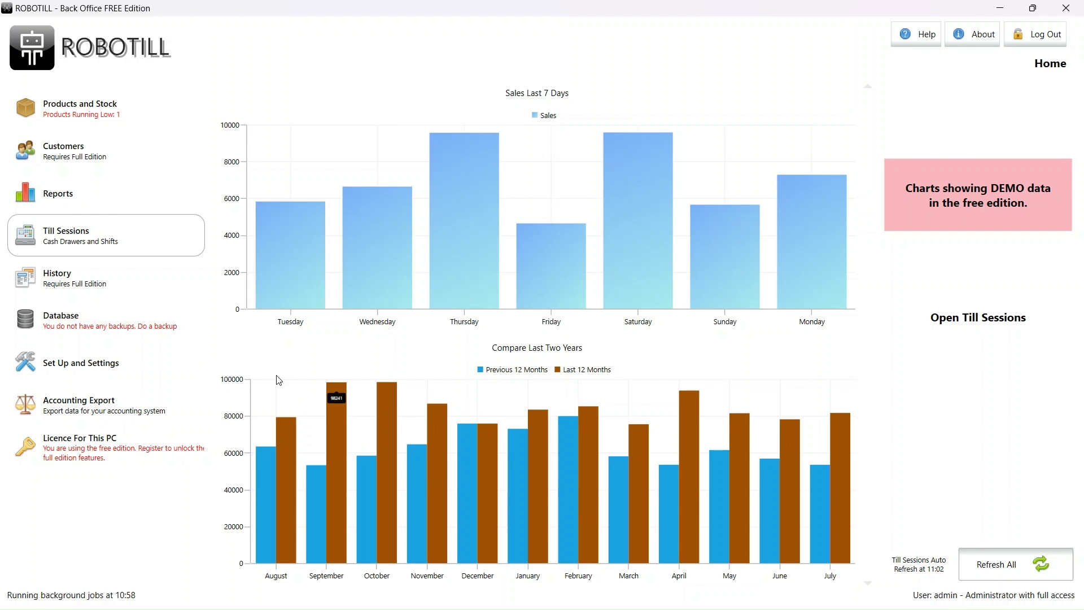
- In Till Sessions, review session 1's declared values, then accept them to finalize it
{"action": "left_click", "coordinate": [104, 236]}
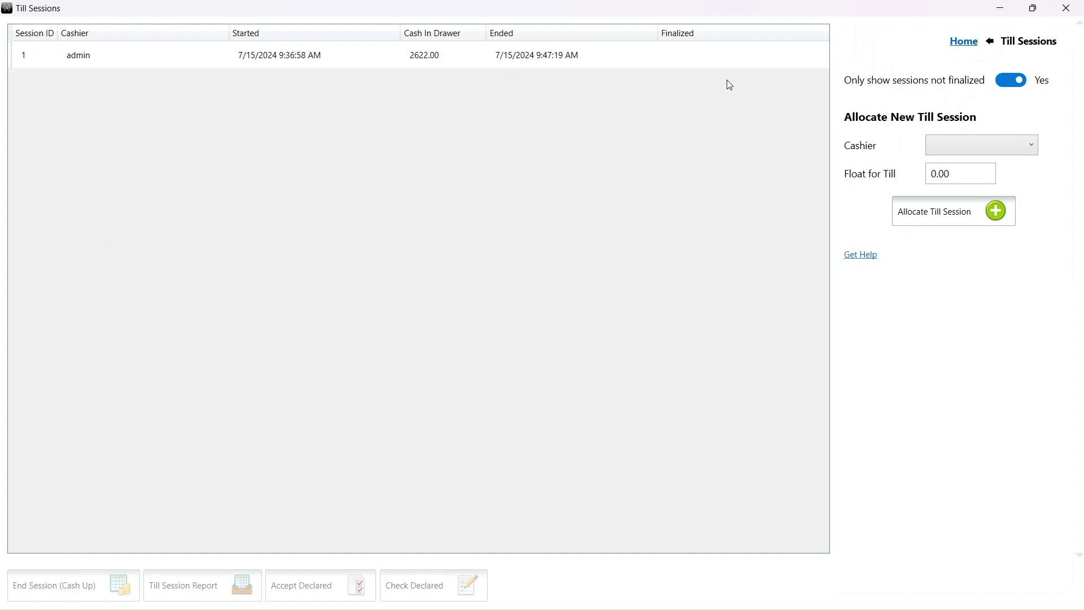
{"action": "left_click", "coordinate": [534, 62]}
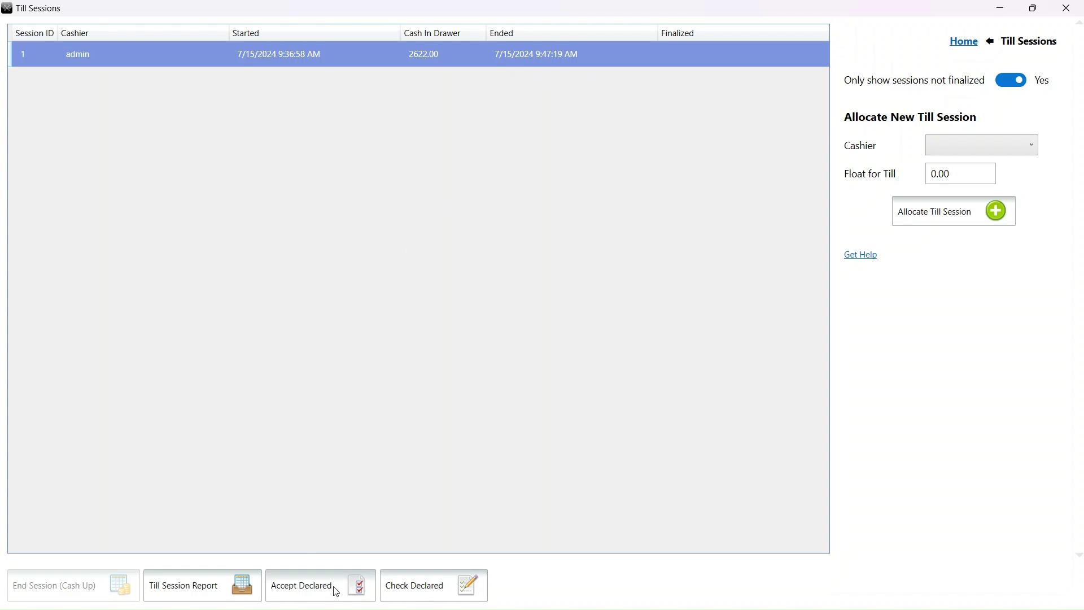
{"action": "left_click", "coordinate": [399, 581]}
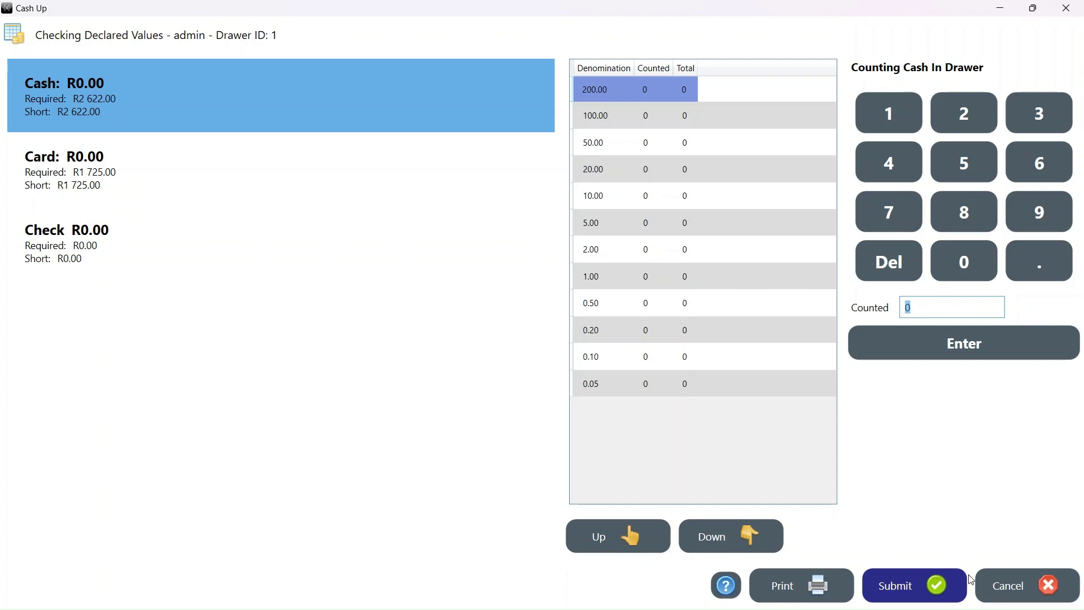
{"action": "left_click", "coordinate": [993, 585]}
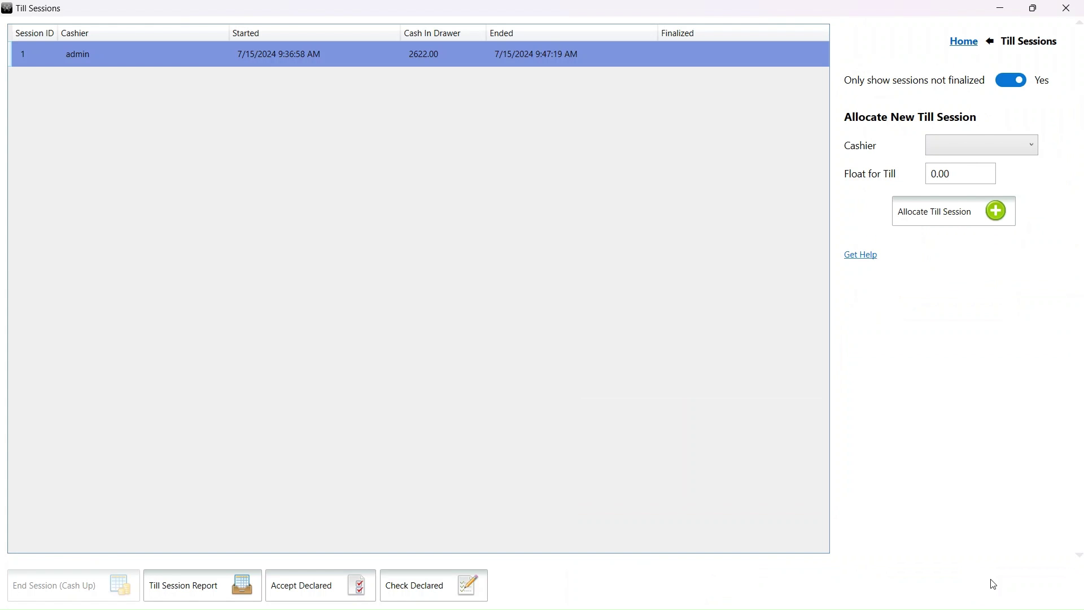
{"action": "left_click", "coordinate": [337, 597]}
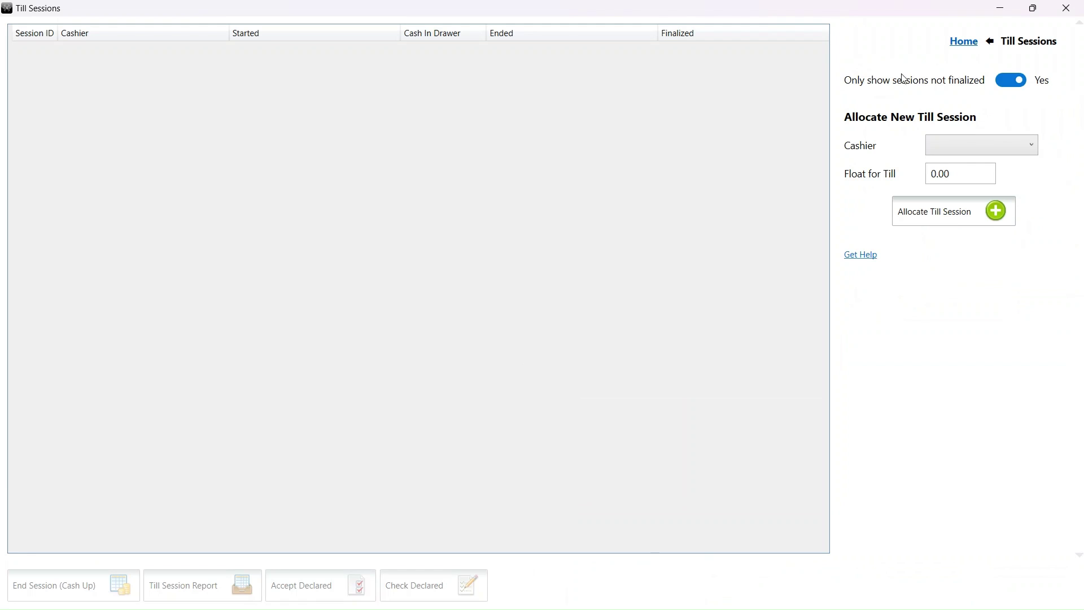
{"action": "left_click", "coordinate": [1002, 82]}
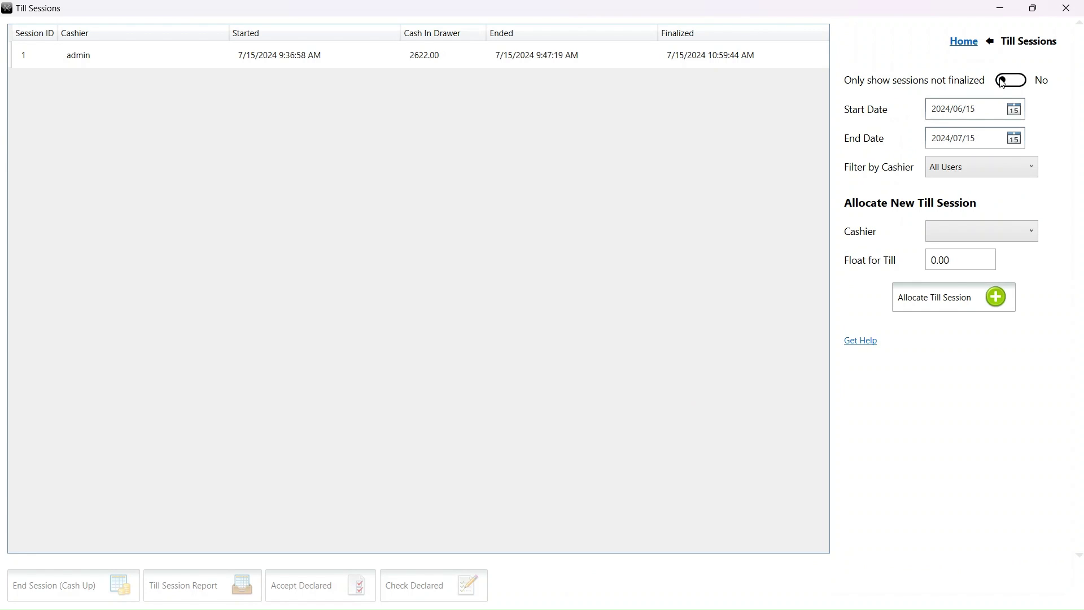